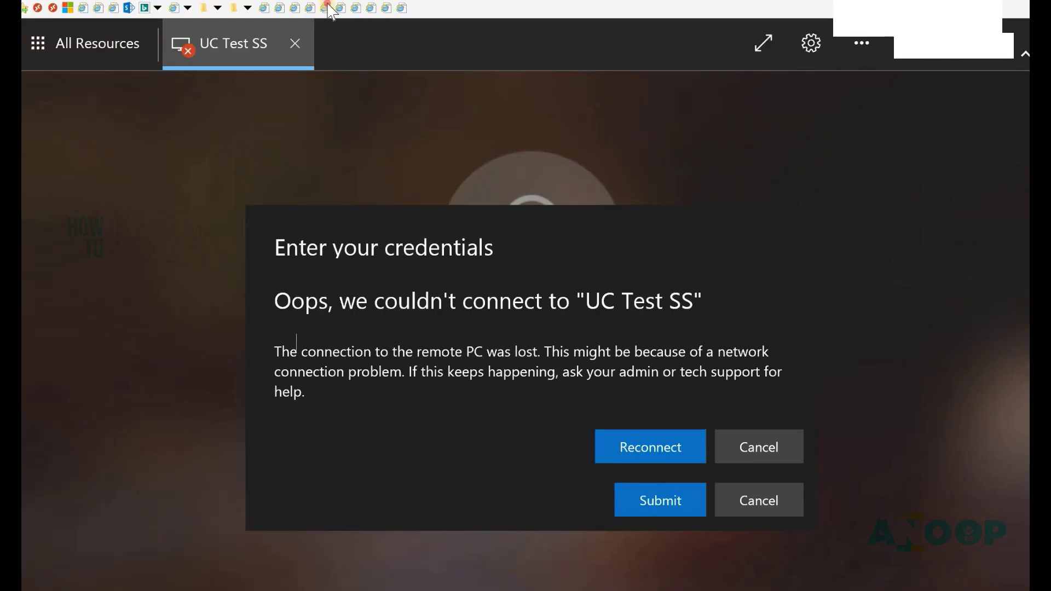
Step: Move on from the failed UC Test SS web client connection to the RemoteDesktop_1.2.241.msi installer
mouse_move(328, 5)
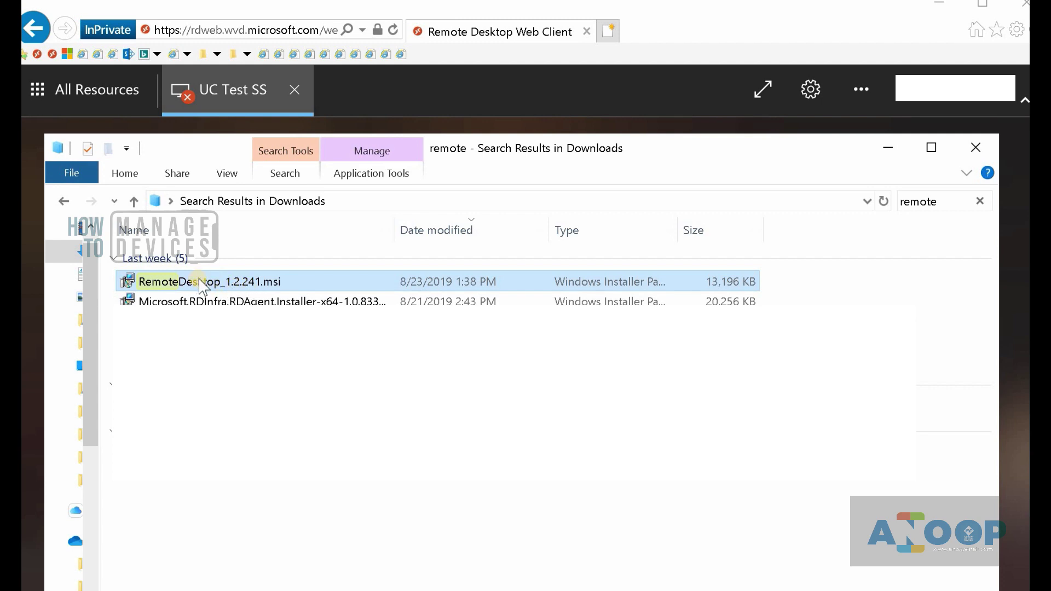
Step: Launch RemoteDesktop_1.2.241.msi from its right-click menu to start the Setup wizard
right_click(226, 283)
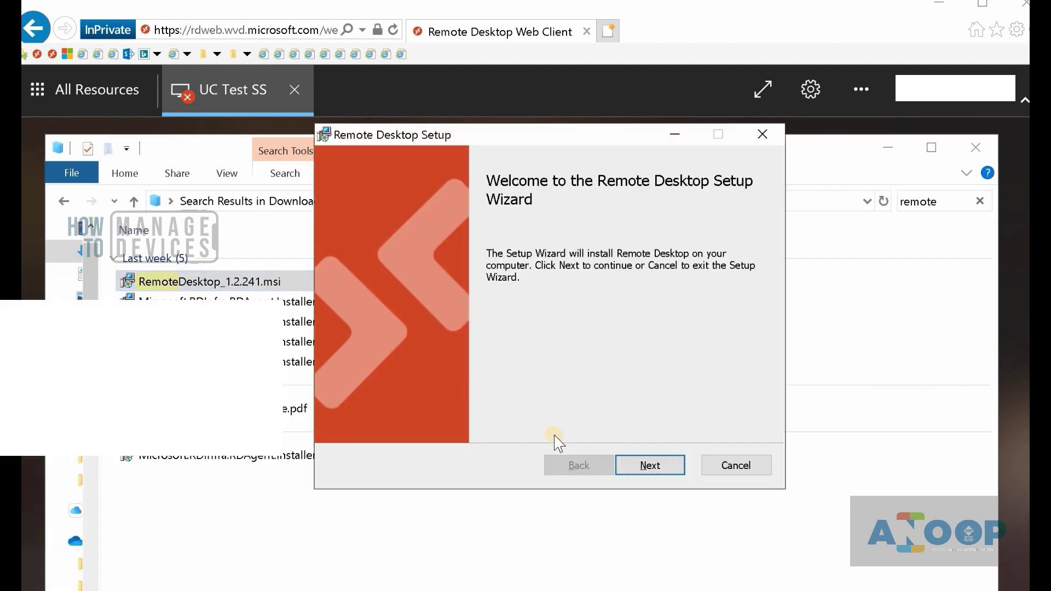
Step: Install Remote Desktop just for the current user, accepting the licence terms, then launch it
left_click(650, 463)
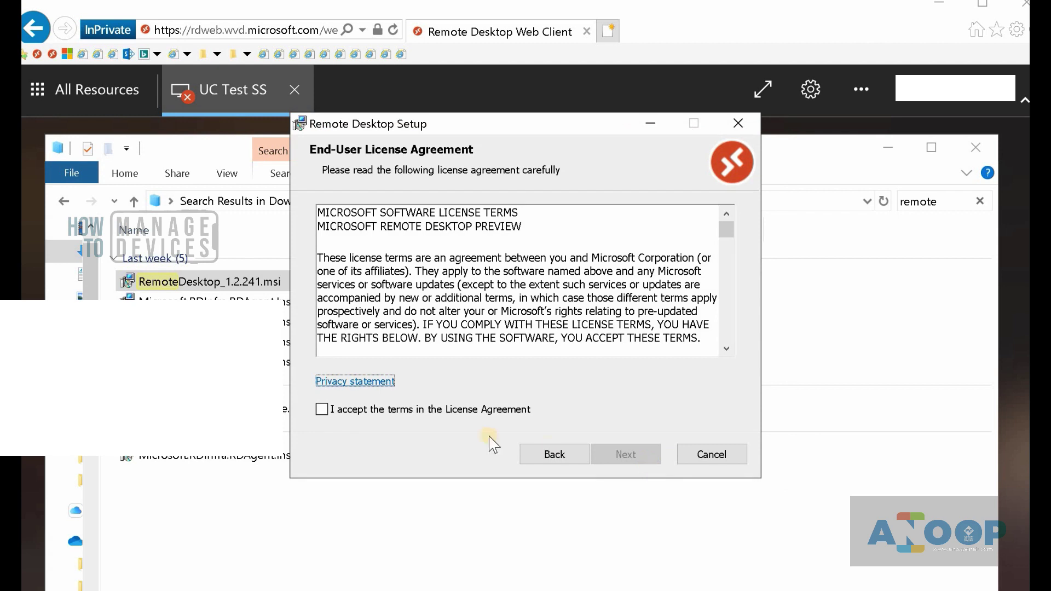
left_click(474, 411)
left_click(626, 454)
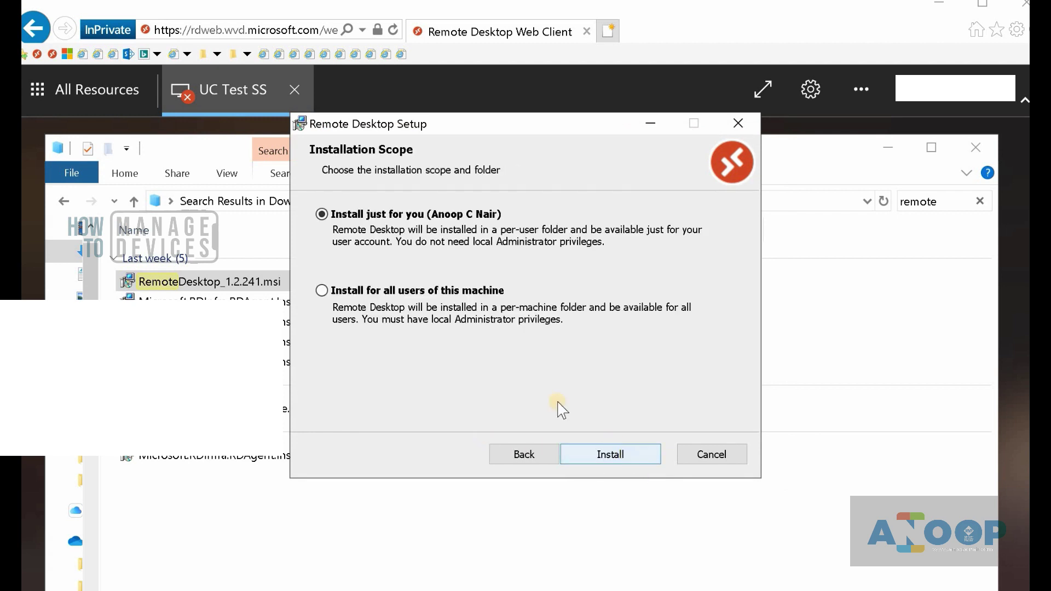
left_click(636, 463)
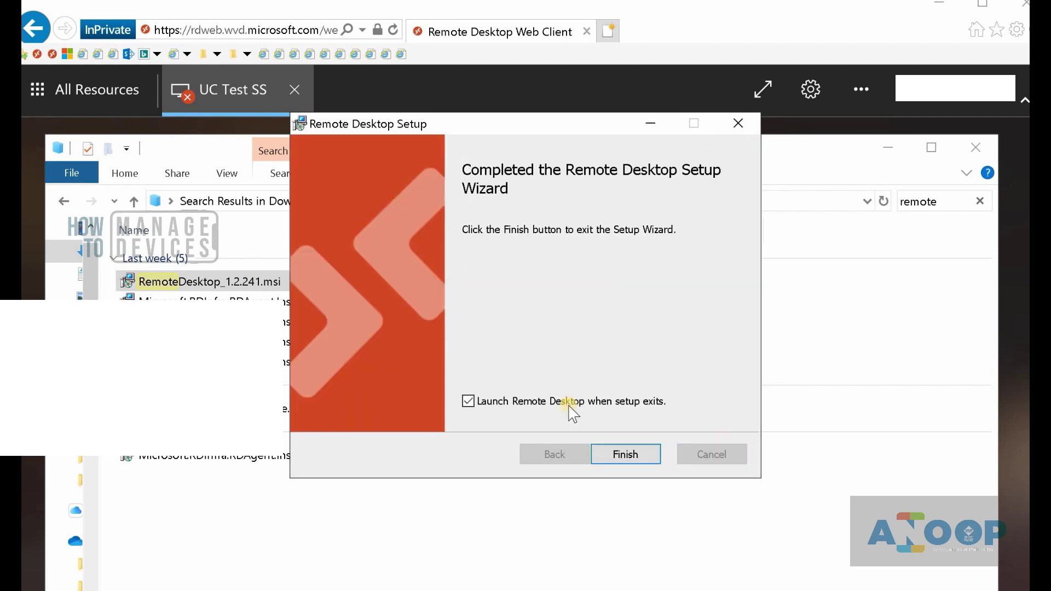
left_click(614, 456)
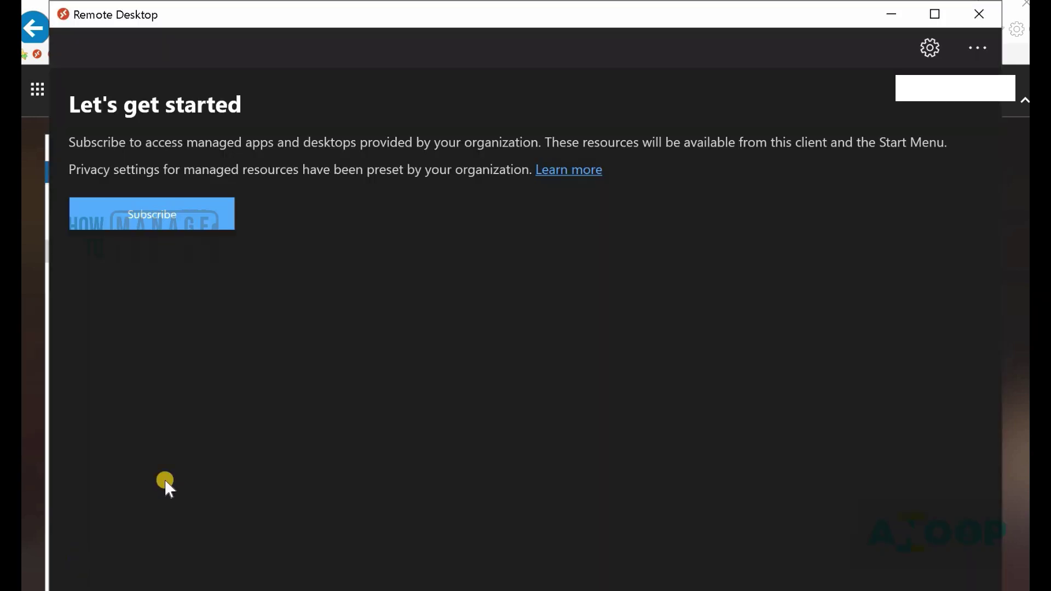
Step: Subscribe to the organization's apps and desktops using the work account
left_click(168, 224)
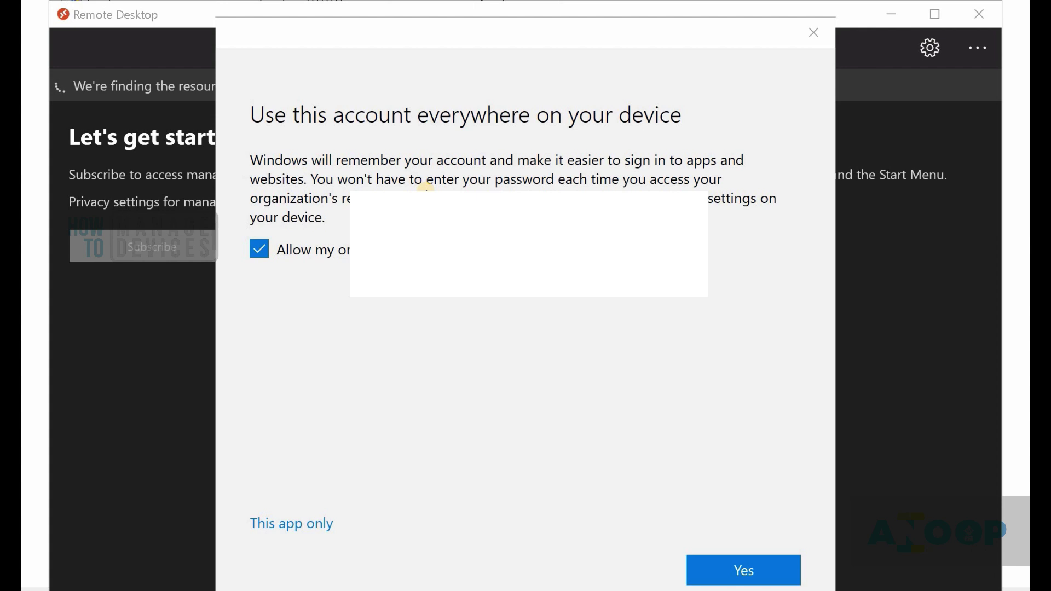
Step: Let Windows remember the account, verify with the texted code, and close the confirmation
left_click(752, 575)
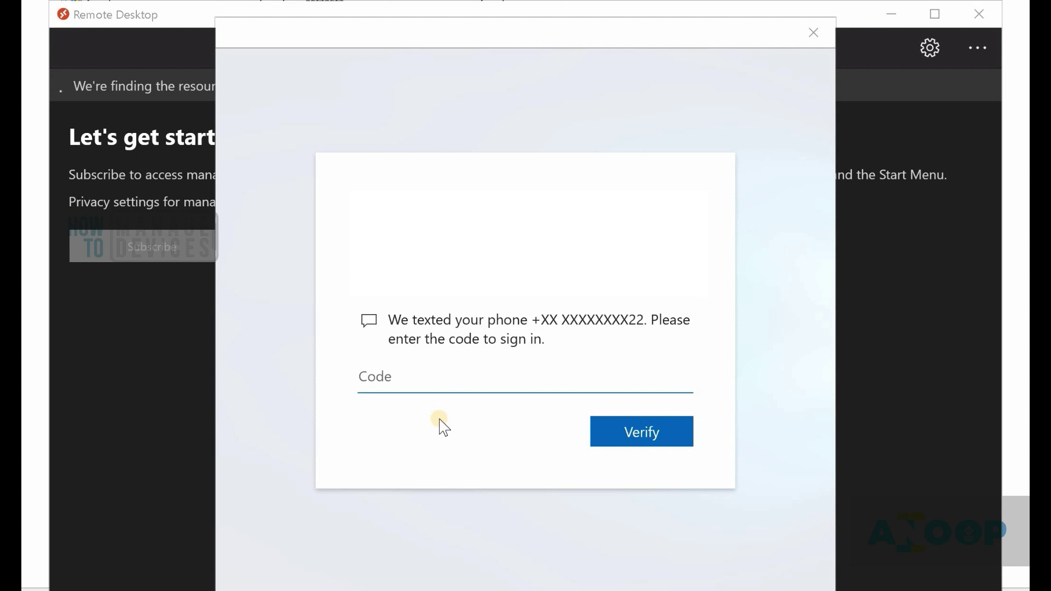
left_click(404, 382)
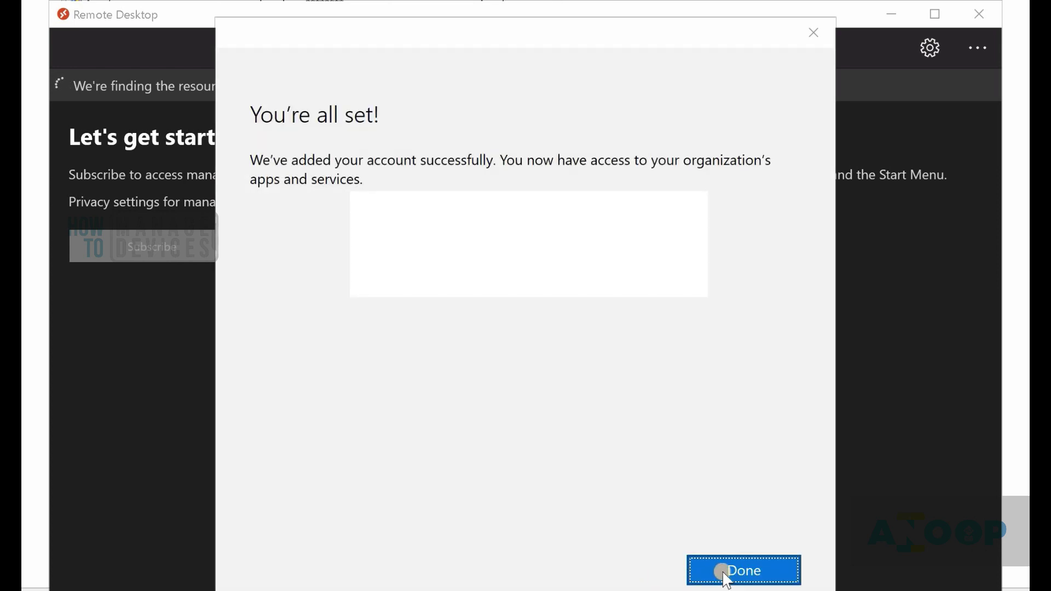
left_click(726, 579)
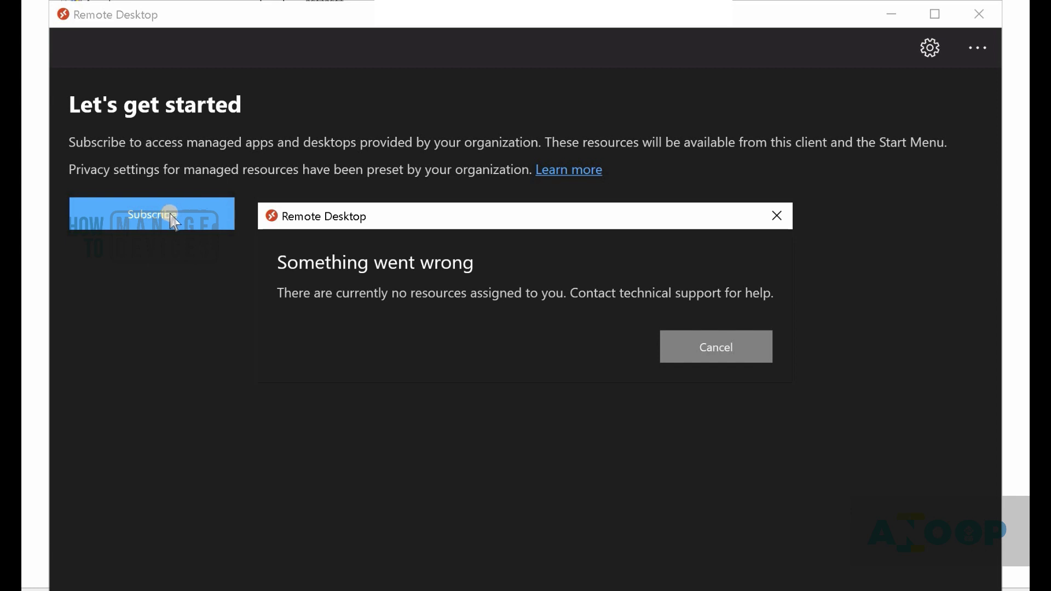
Step: Dismiss the no-resources error so the feed can list UC Test SS and the other desktops
left_click(742, 337)
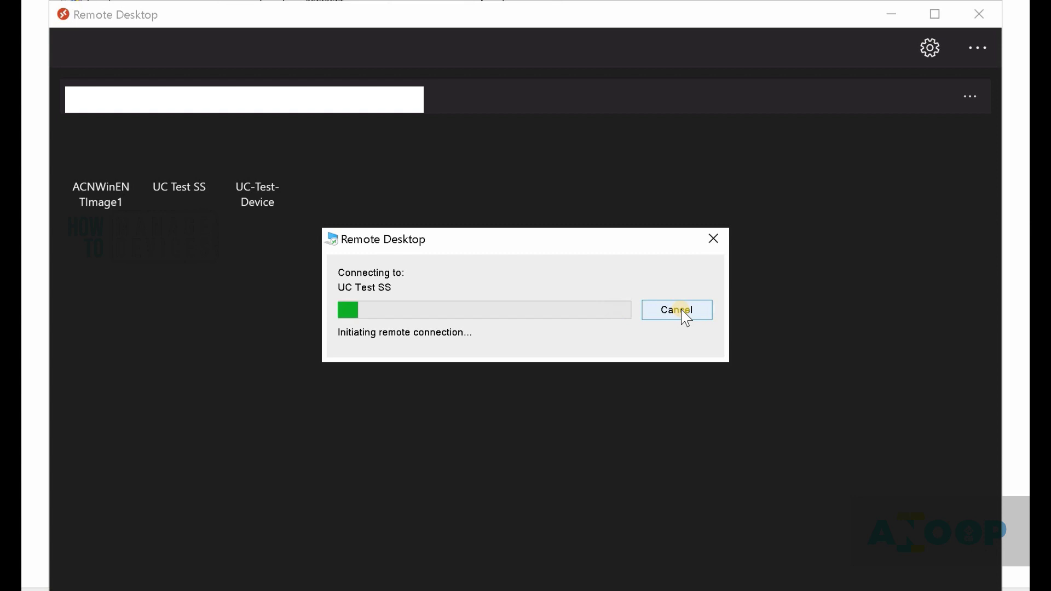
Step: Cancel the UC Test SS connection and turn off default settings in its display settings
left_click(681, 311)
right_click(182, 183)
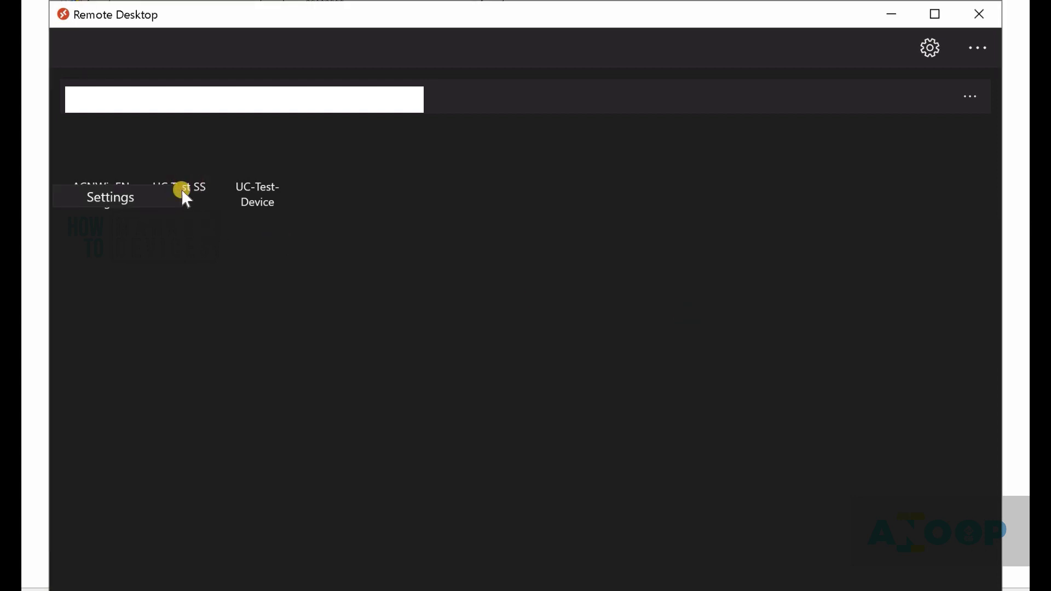
left_click(155, 198)
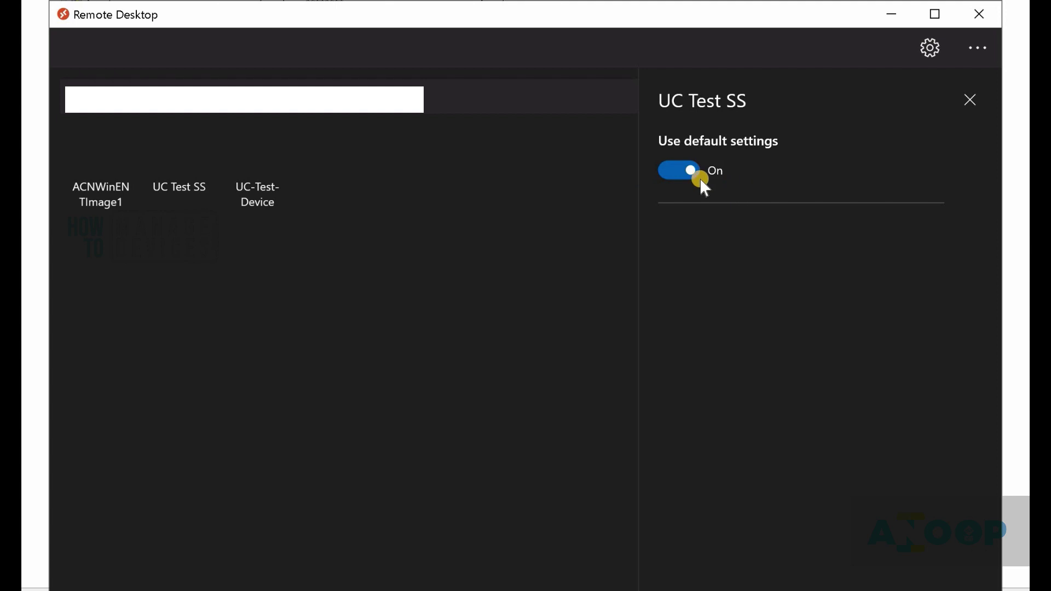
left_click(673, 170)
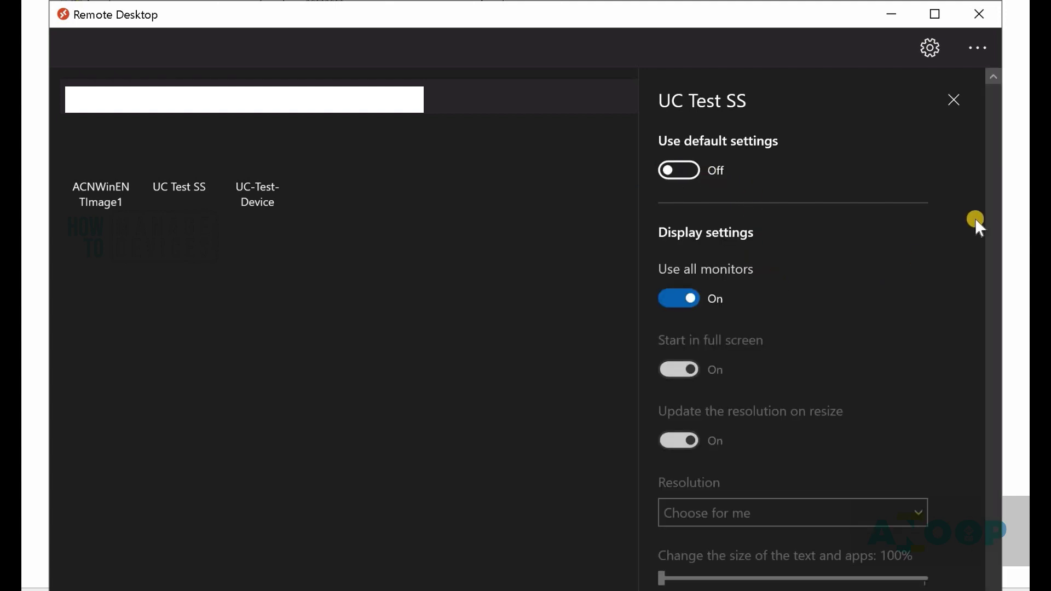
left_click_drag(996, 233, 1000, 310)
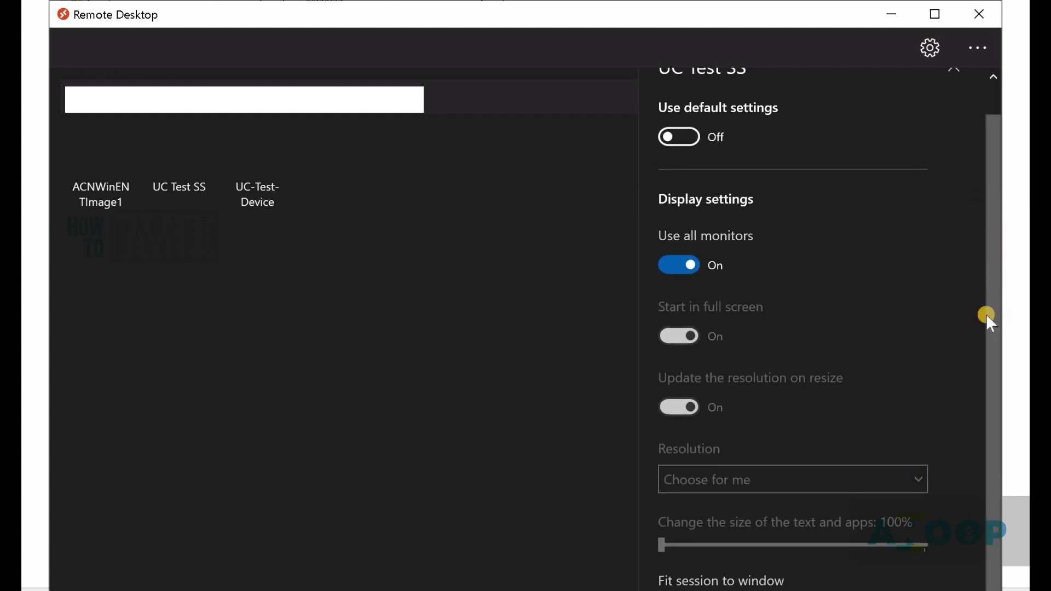
Step: Disable all monitors, full screen and resize updates, and set a fixed 1024 x 768 resolution
left_click(666, 267)
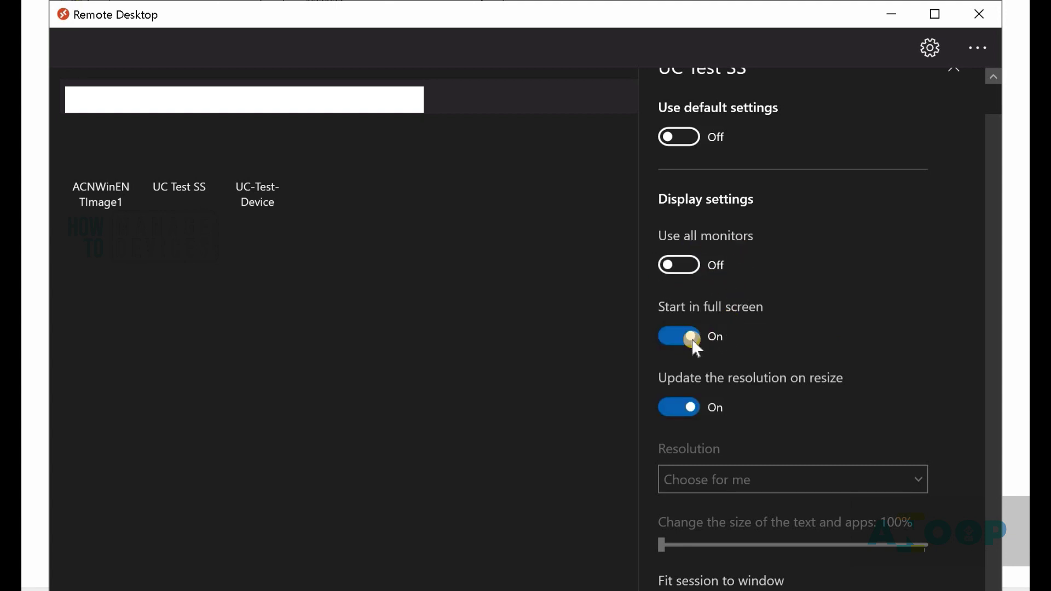
left_click(665, 333)
left_click(672, 408)
left_click(715, 479)
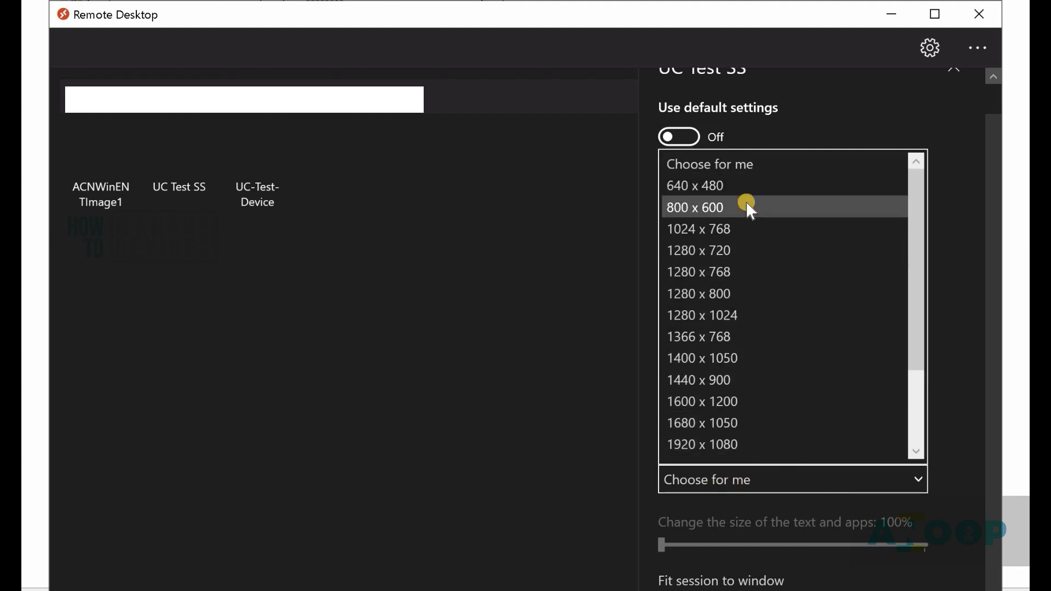
left_click(725, 230)
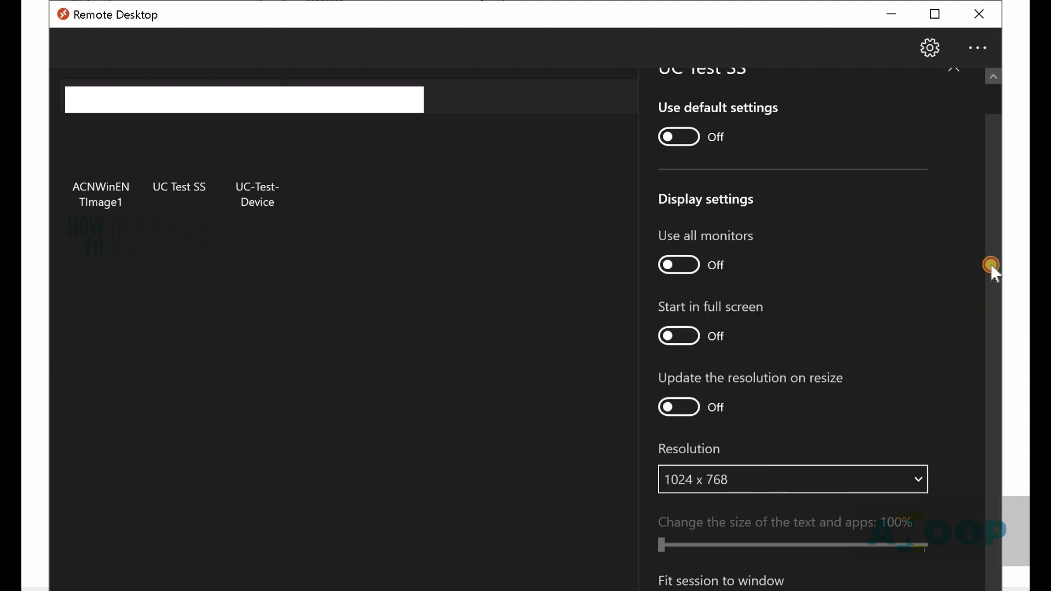
left_click(995, 77)
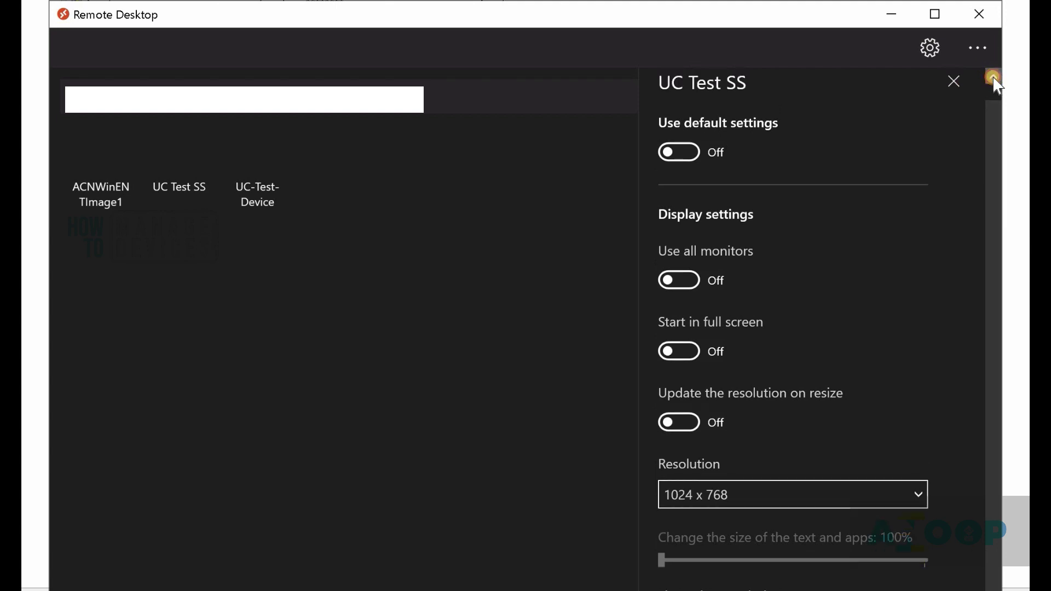
left_click(995, 77)
left_click(954, 97)
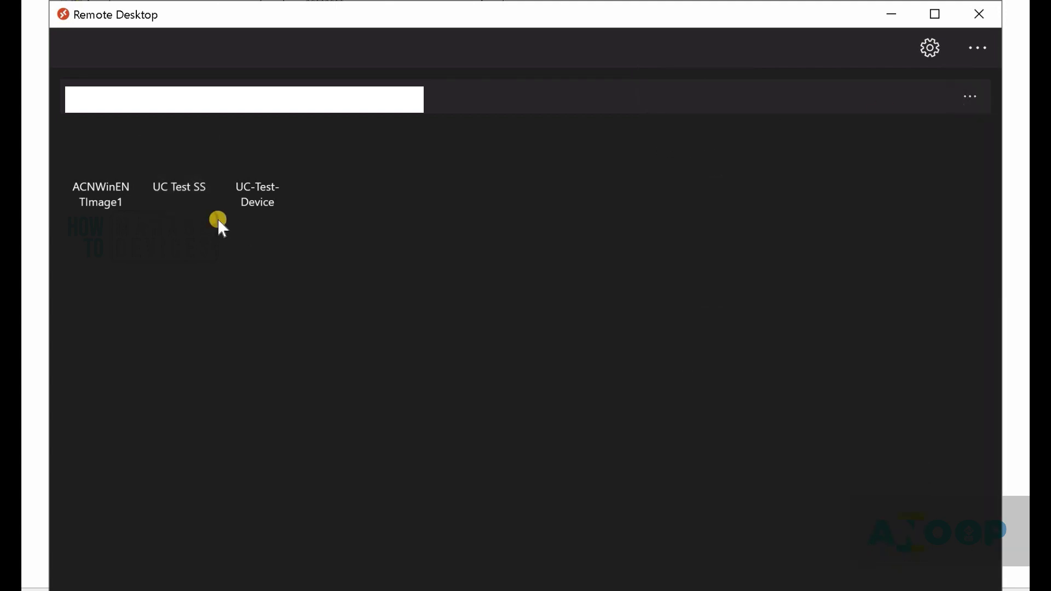
Step: Connect to UC Test SS, then enlarge its session window and move it to the top-left
left_click(187, 186)
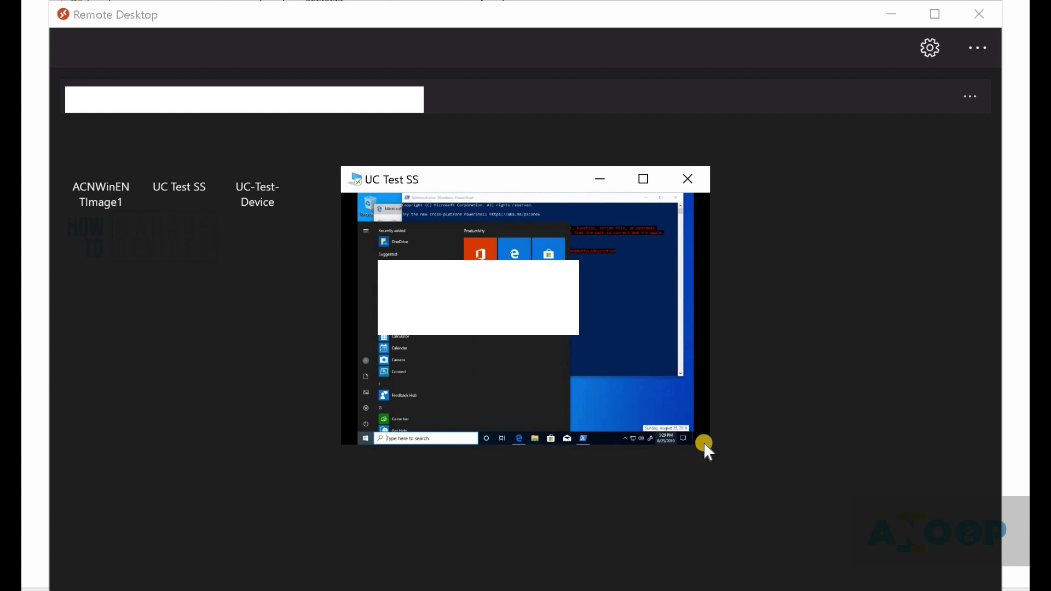
left_click_drag(706, 445, 940, 568)
left_click_drag(662, 183, 509, 87)
left_click_drag(793, 472, 1029, 580)
left_click_drag(553, 89, 419, 37)
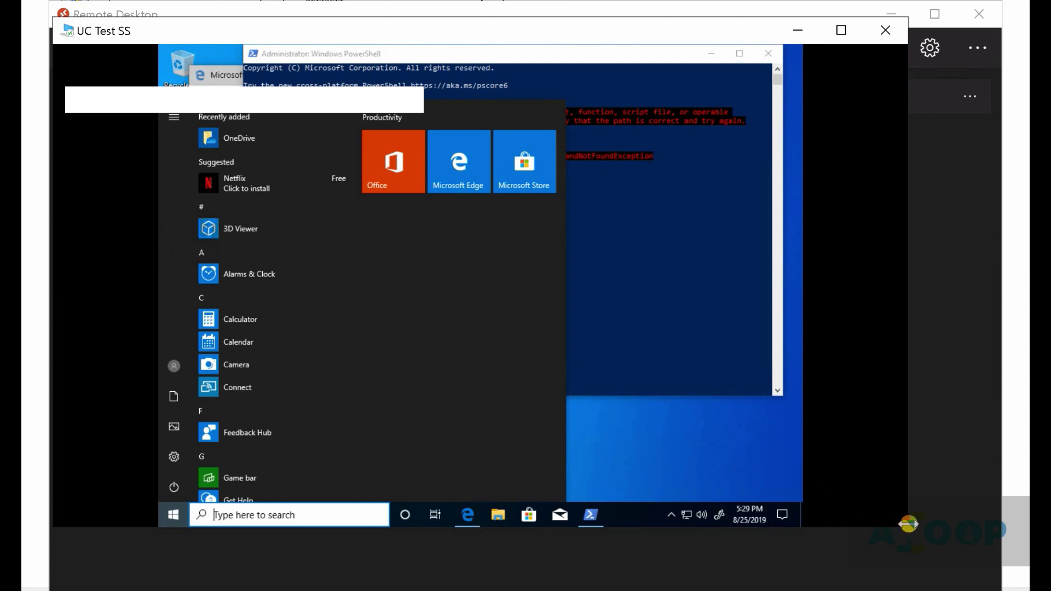
Step: Widen the UC Test SS session window and show the bare remote desktop with Win+D
left_click_drag(909, 524, 995, 566)
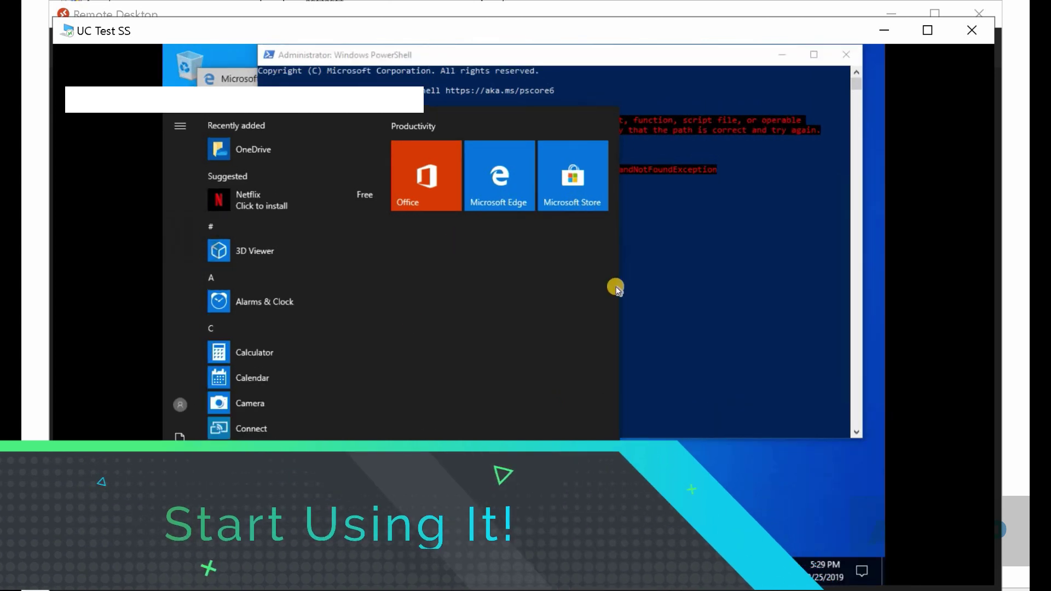
key("super+d")
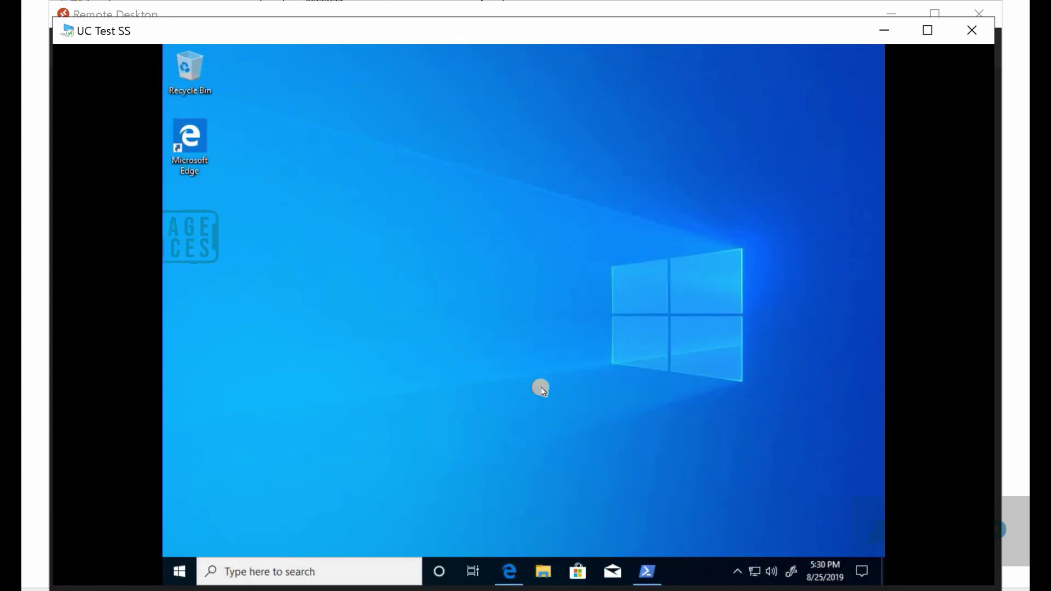